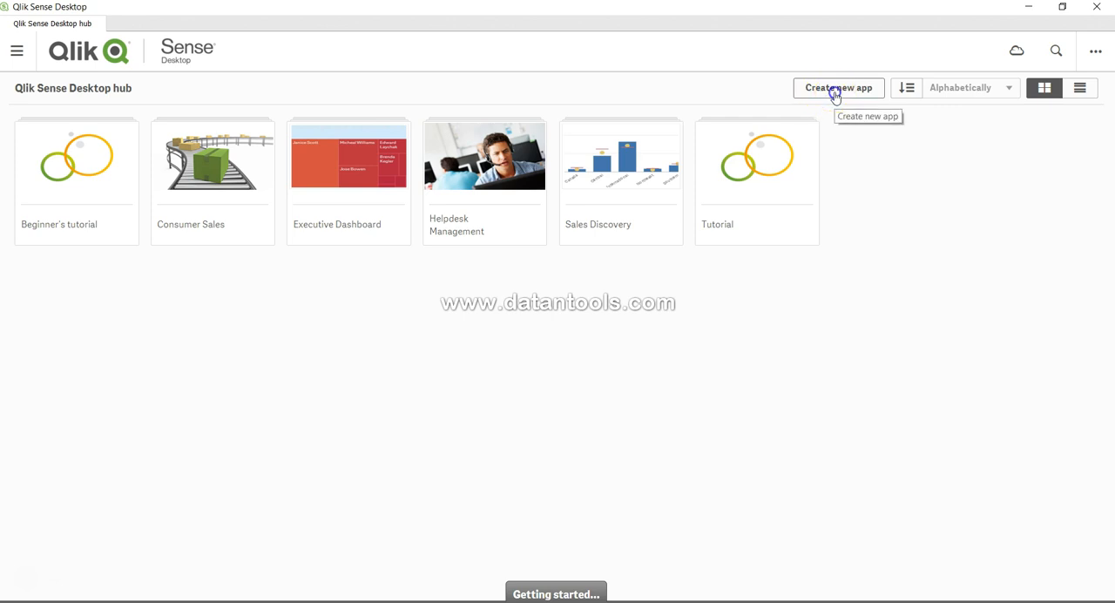
- Create a new app named Sales and open it
left_click(836, 92)
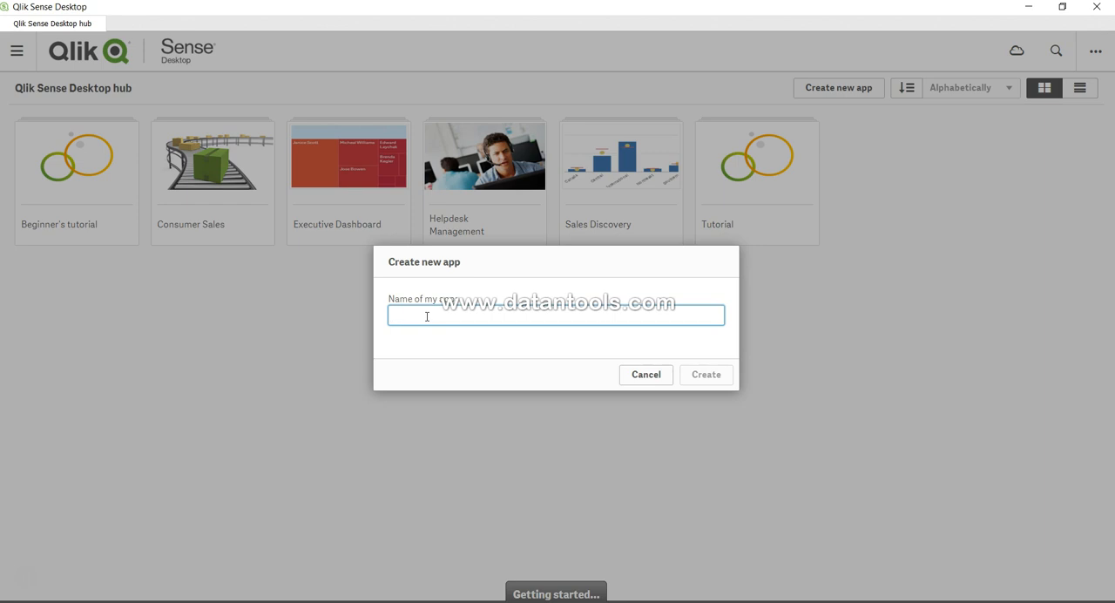
type("Sales")
left_click(708, 376)
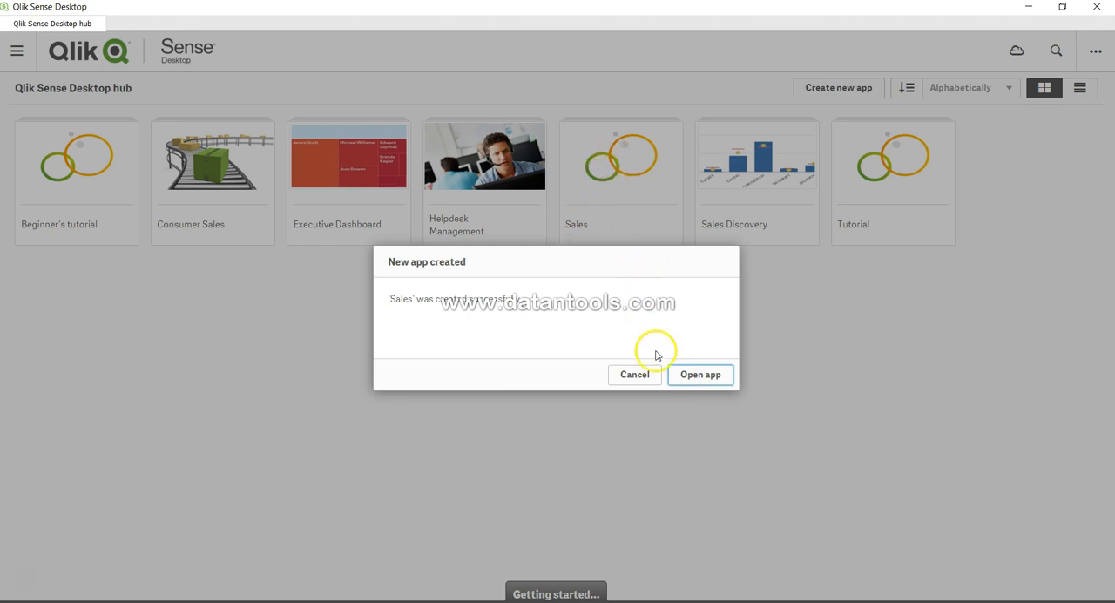
left_click(705, 380)
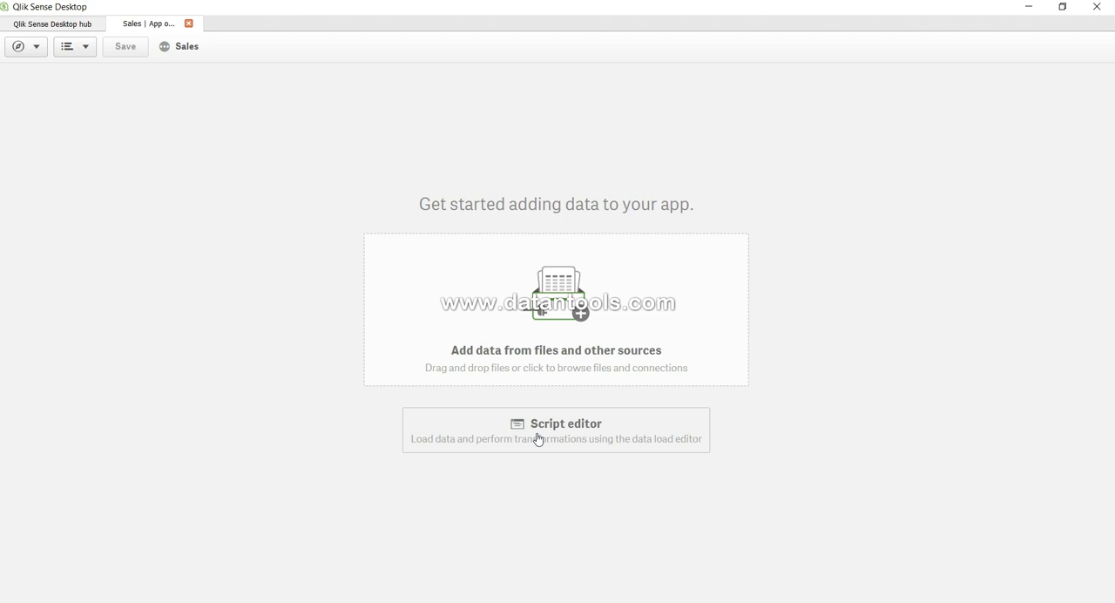
- Start adding data from files on my computer and browse to the personal profile folder under C > Users
left_click(554, 339)
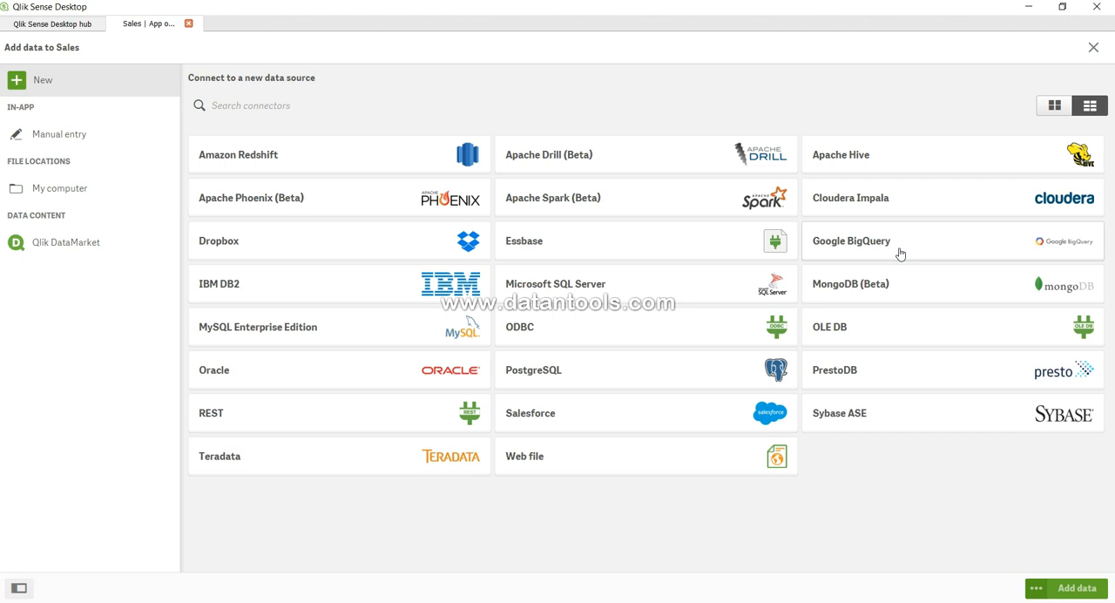
left_click(80, 199)
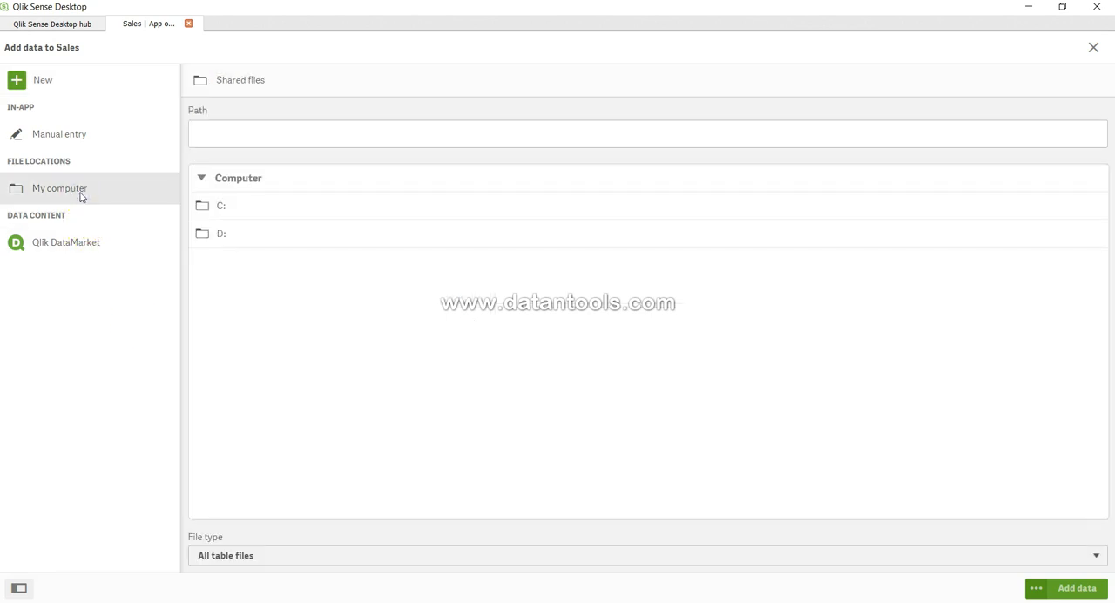
left_click(237, 208)
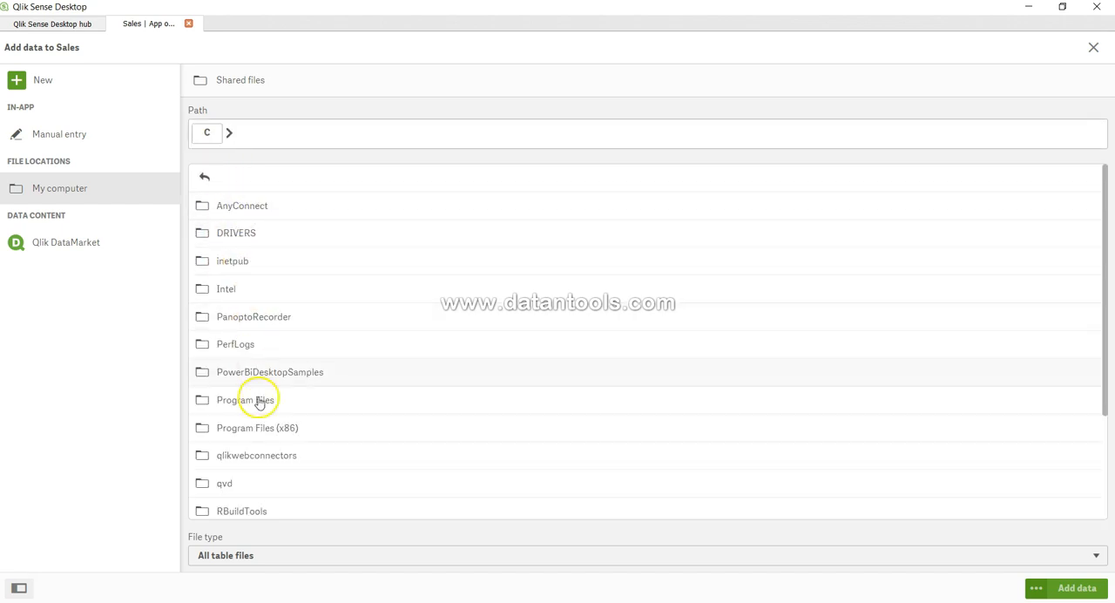
scroll(267, 406, "down", 2)
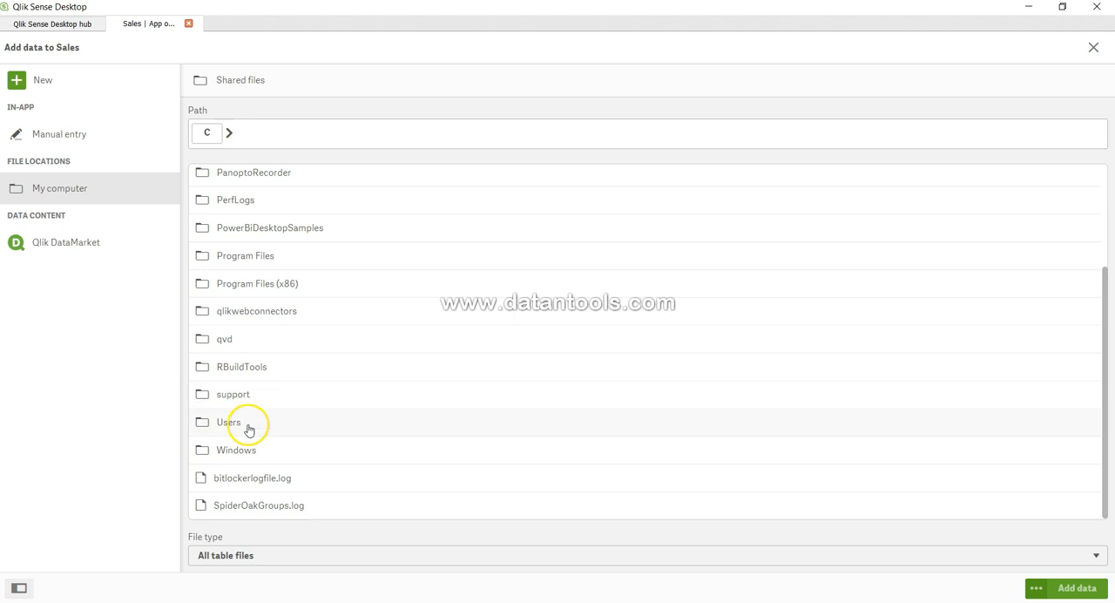
left_click(249, 428)
left_click(244, 207)
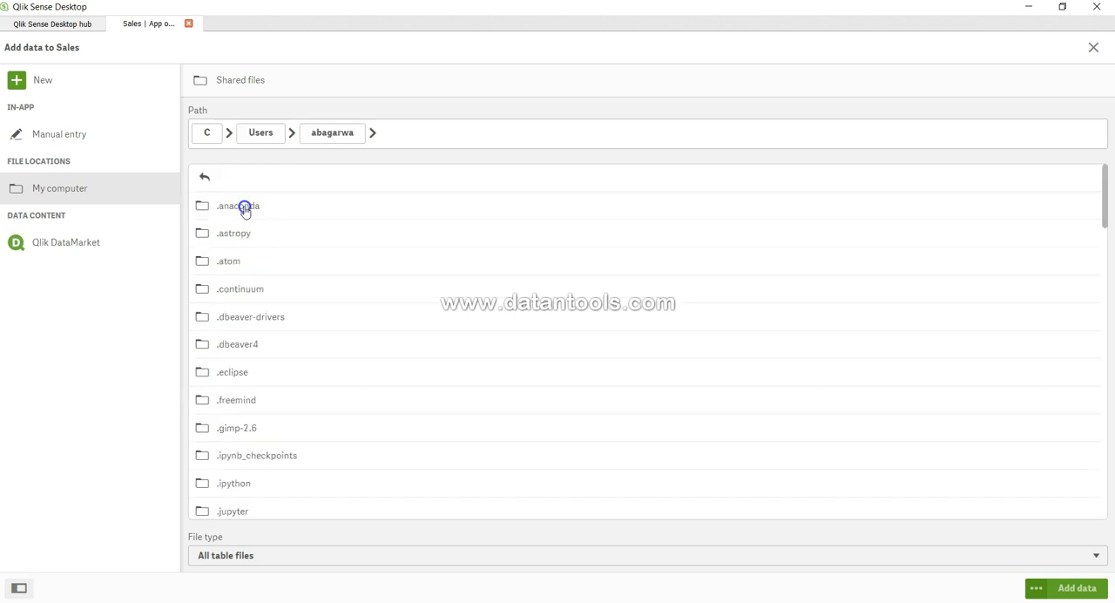
- Open the Desktop folder and select sales.xls as the data source
scroll(241, 403, "down", 10)
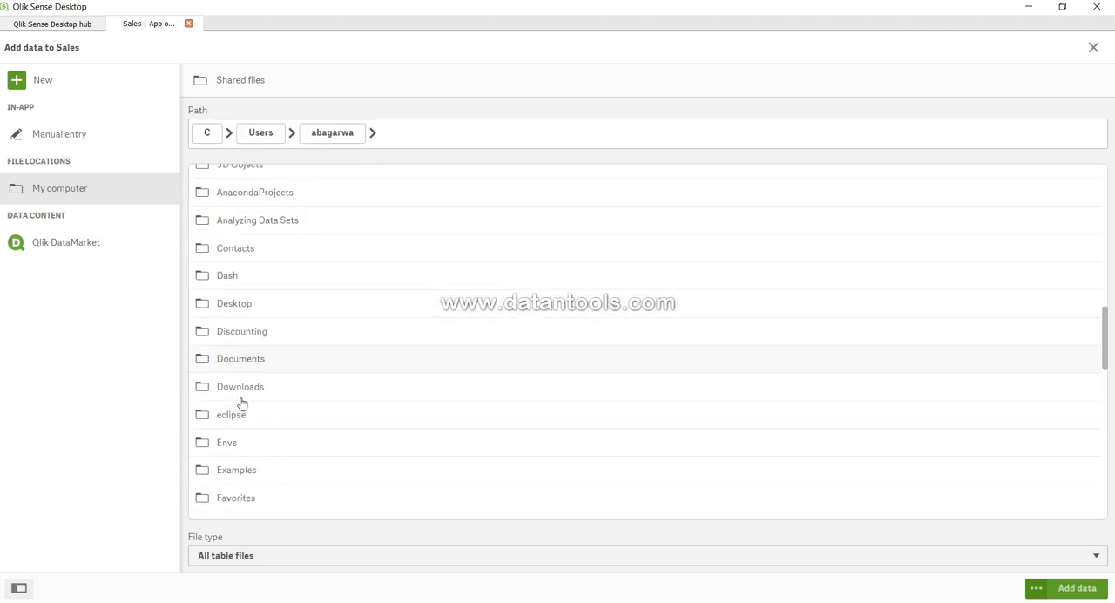
scroll(241, 403, "down", 3)
scroll(242, 404, "up", 3)
scroll(241, 403, "up", 1)
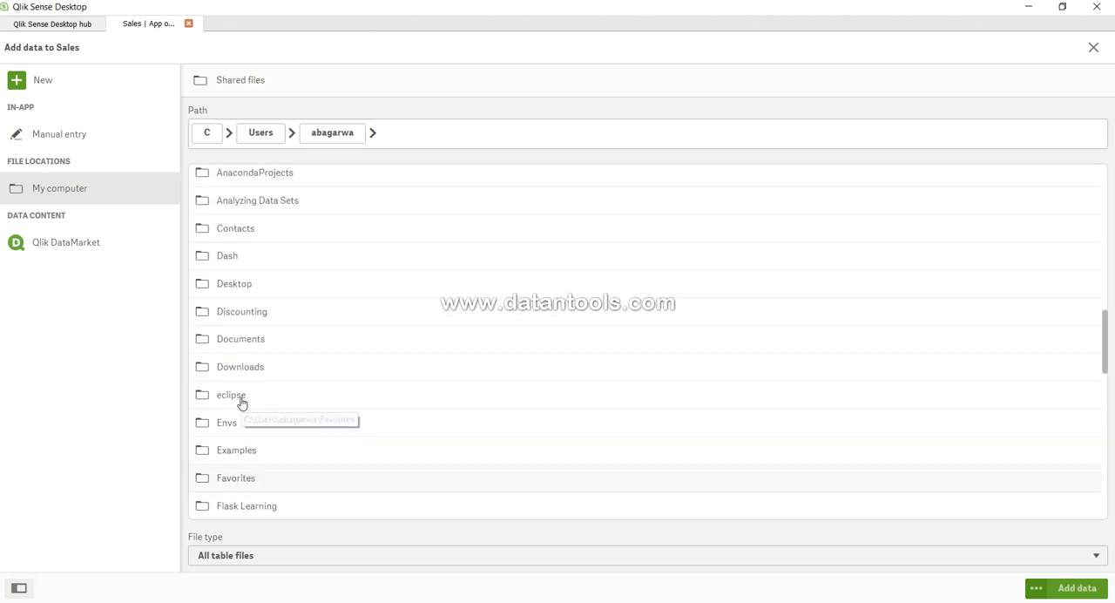
left_click(238, 287)
scroll(259, 394, "down", 5)
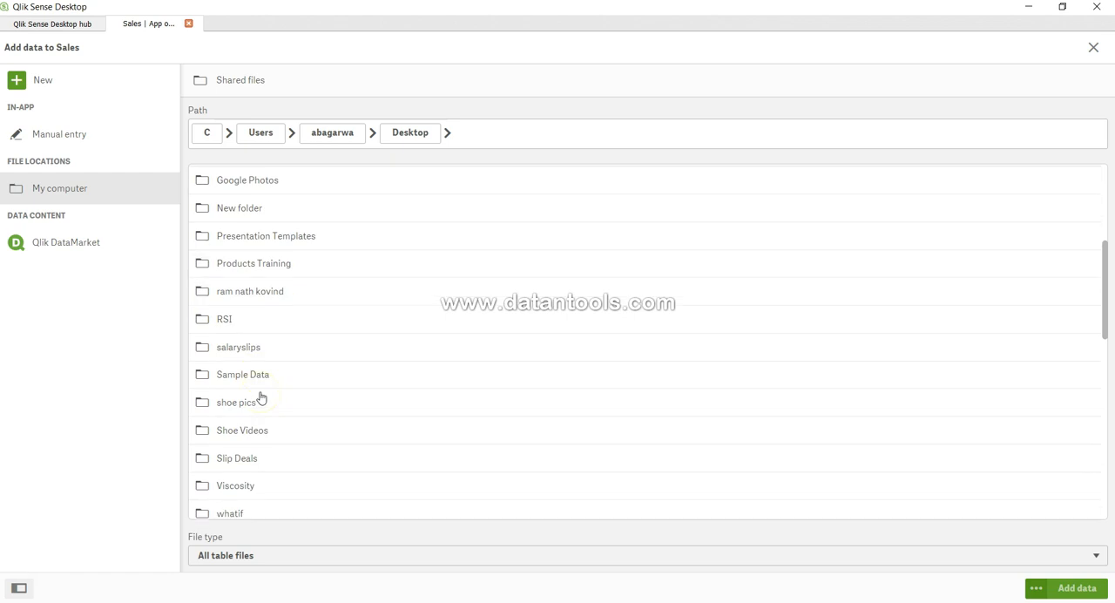
scroll(260, 397, "down", 2)
scroll(261, 397, "down", 5)
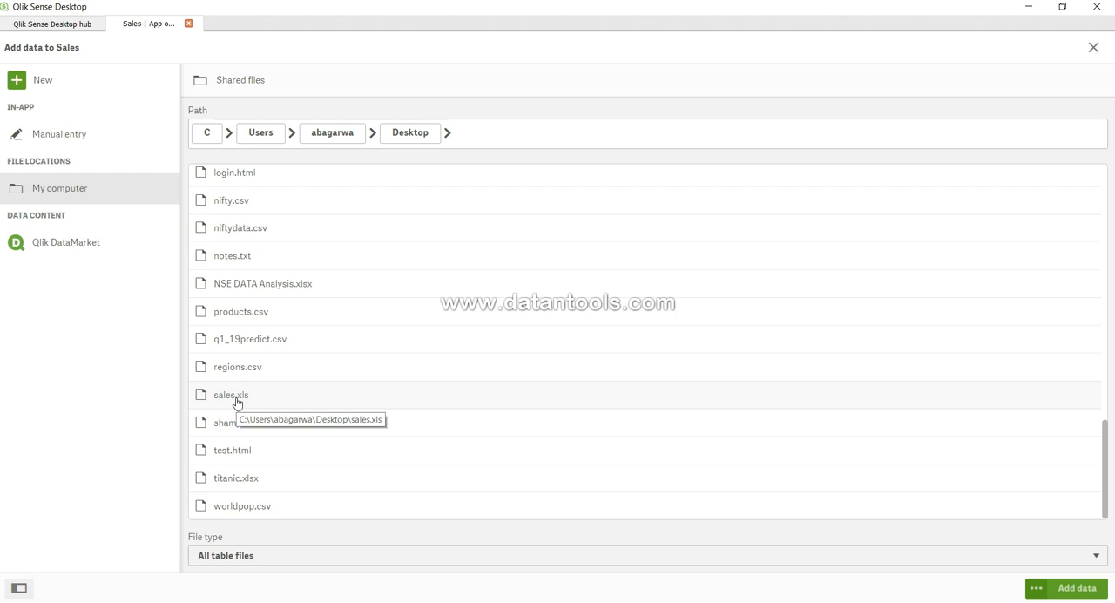
left_click(236, 399)
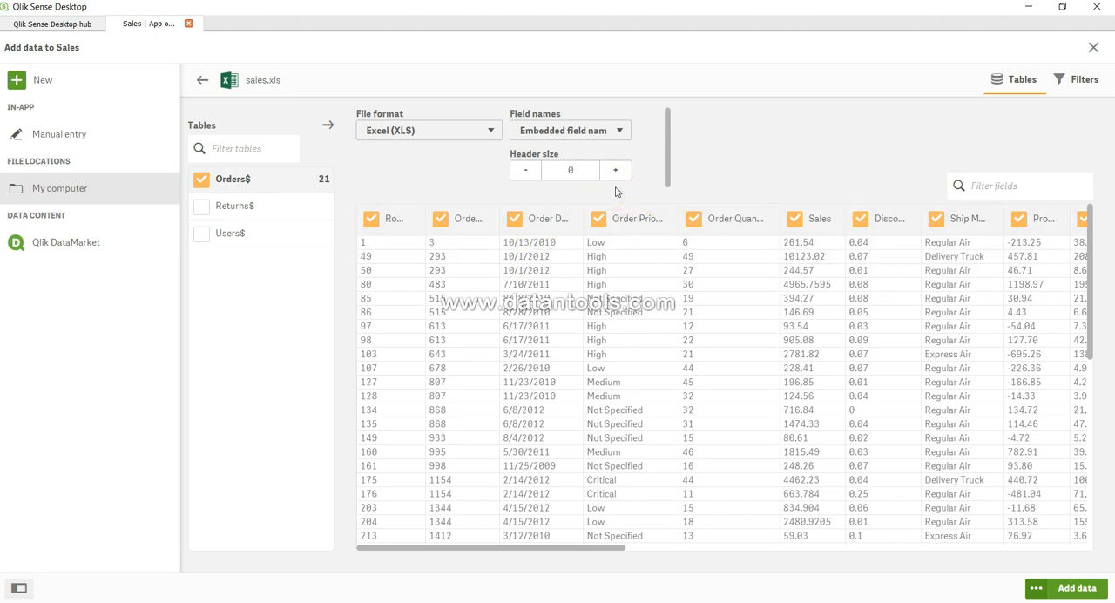
- Exclude the first column of the Orders$ table, load the remaining fields into the app and dismiss the load dialog
left_click(575, 197)
left_click(371, 219)
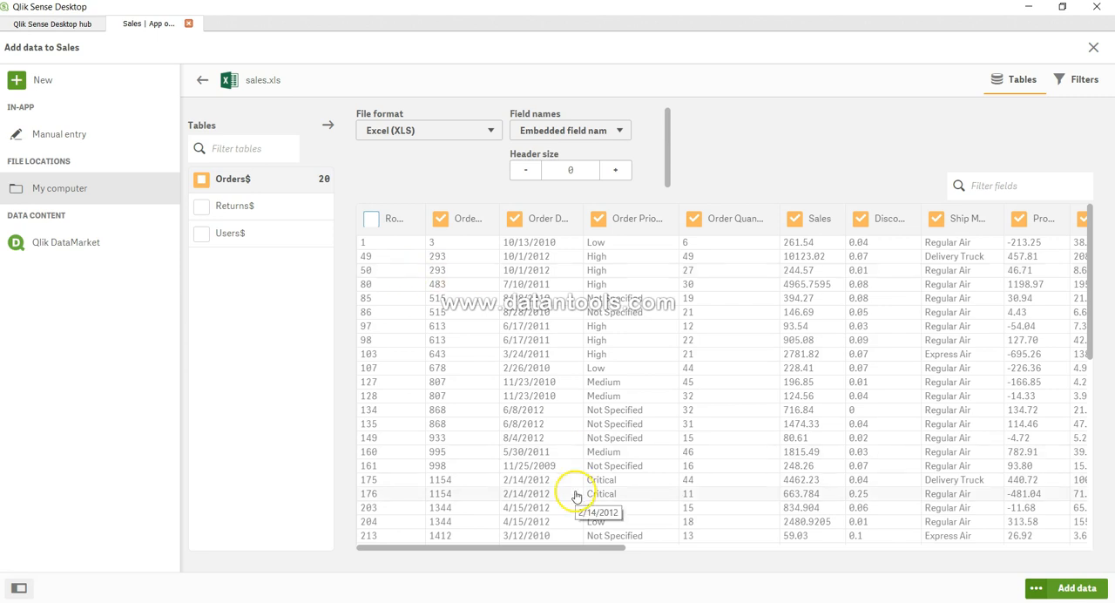
left_click_drag(576, 548, 522, 566)
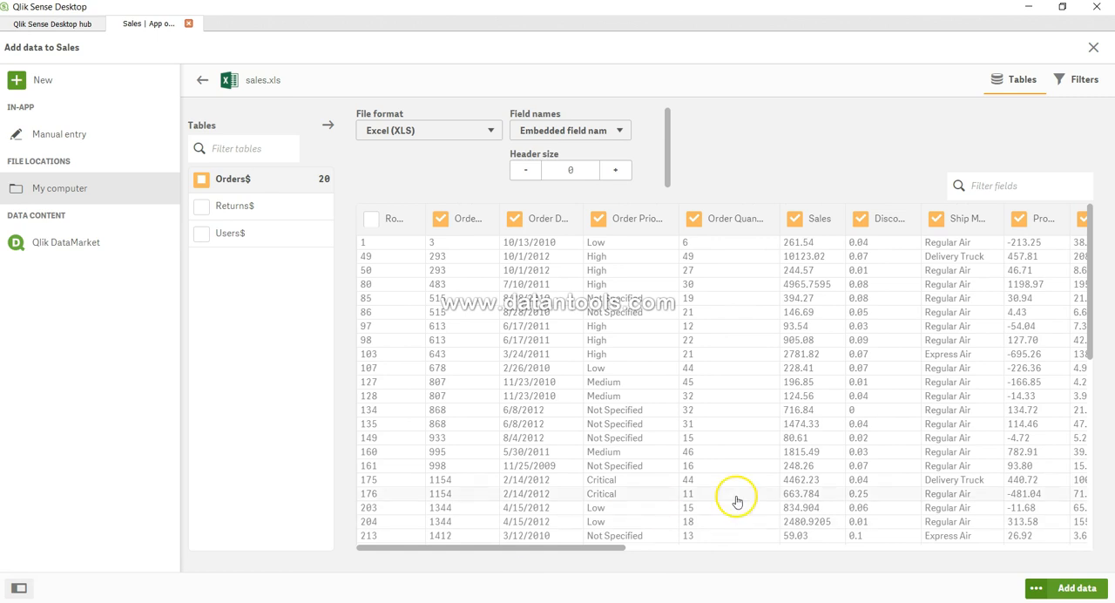
left_click(1063, 588)
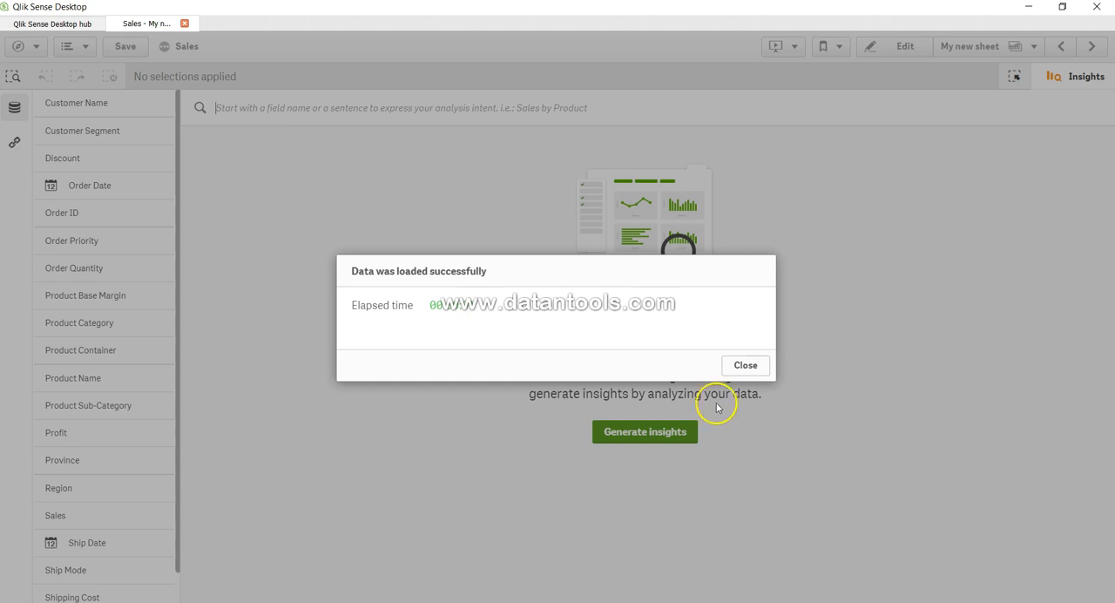
left_click(746, 367)
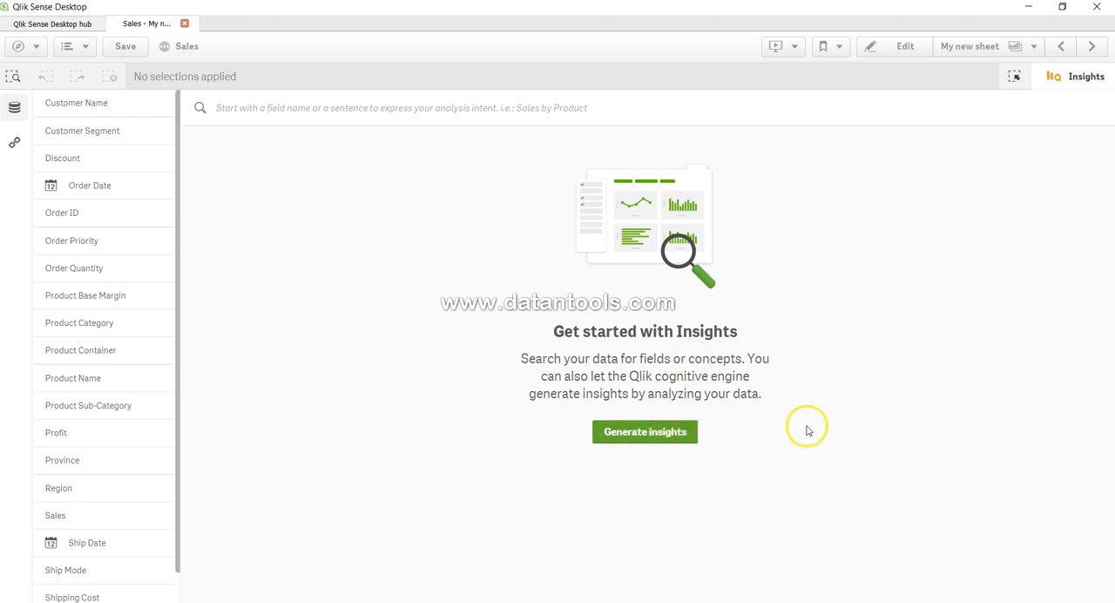
- View the app dimensions in the selections tool, then return to Insights
left_click(1015, 79)
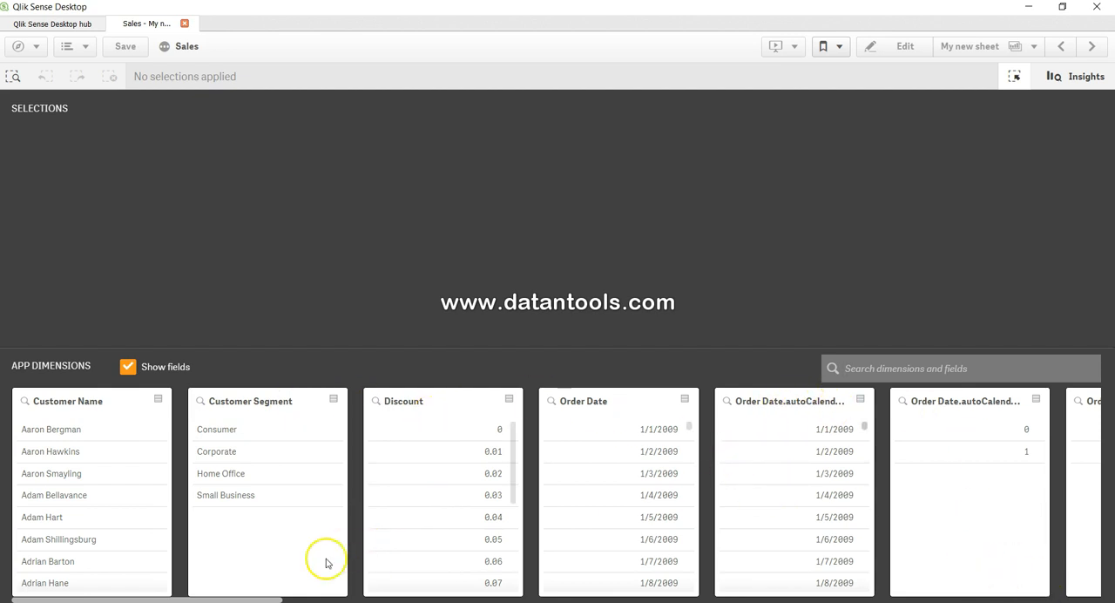
mouse_move(277, 598)
left_mouse_down()
mouse_move(1067, 595)
mouse_move(821, 553)
mouse_move(589, 592)
mouse_move(279, 598)
left_mouse_up()
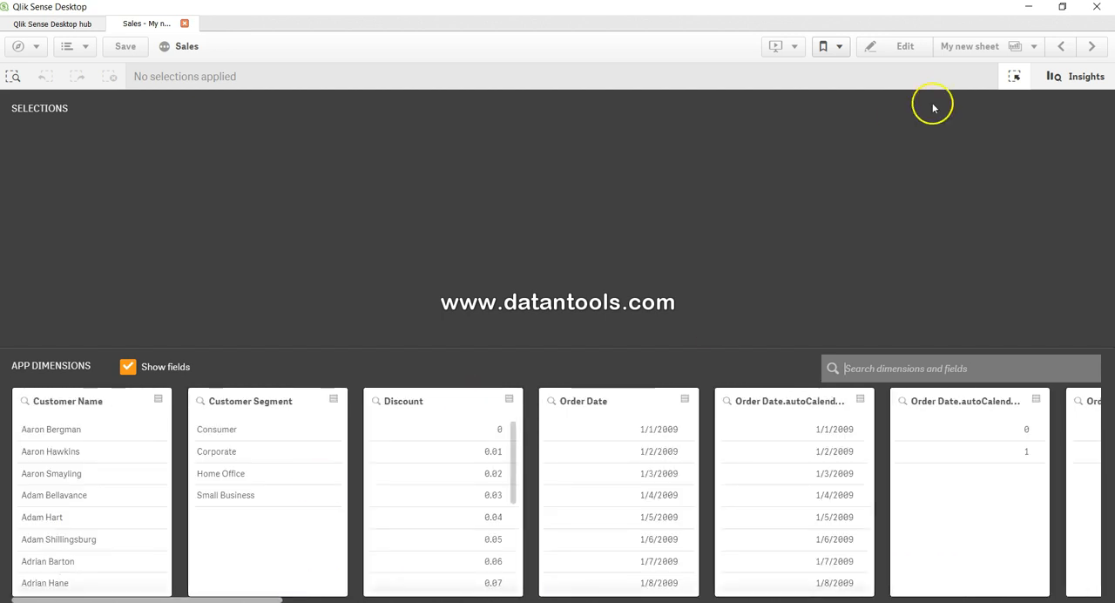
left_click(1052, 76)
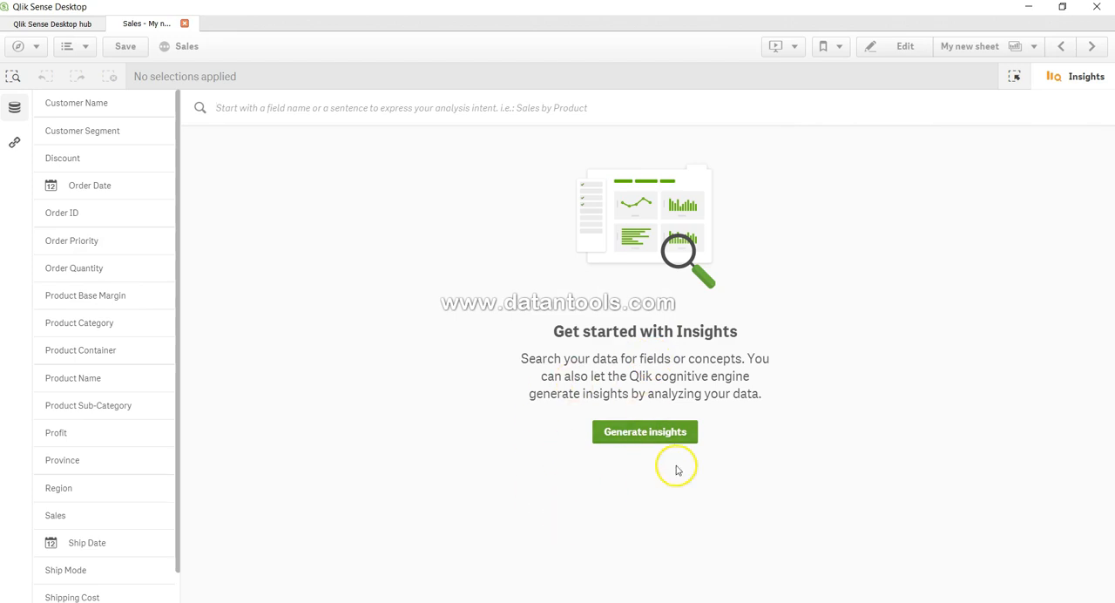
- Generate insights from the loaded sales data and skim through the suggested charts
left_click(652, 435)
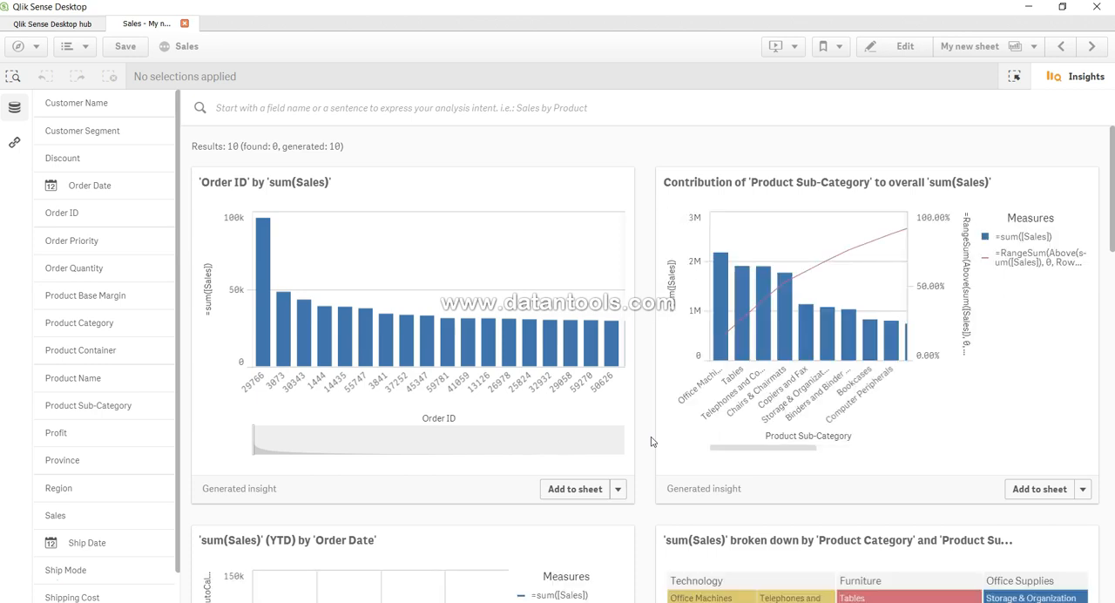
scroll(651, 442, "down", 6)
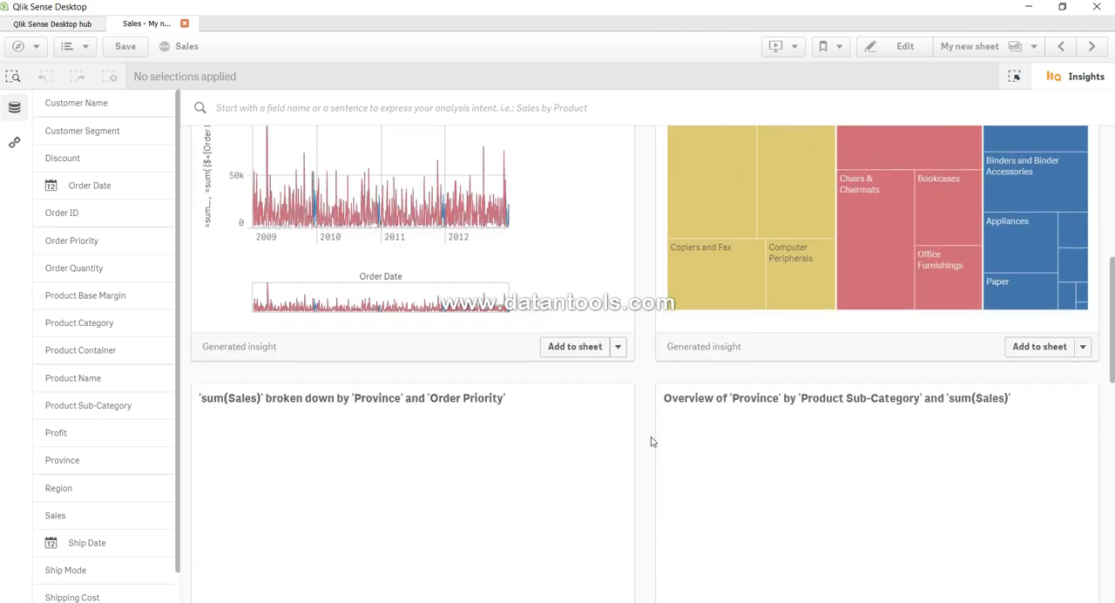
scroll(650, 441, "down", 10)
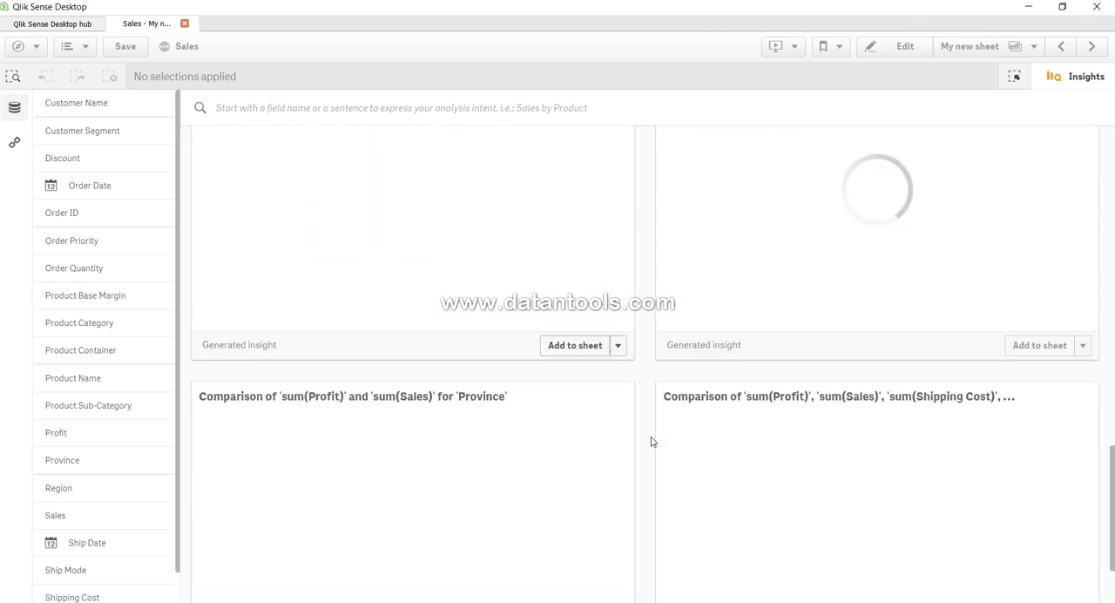
scroll(650, 441, "up", 3)
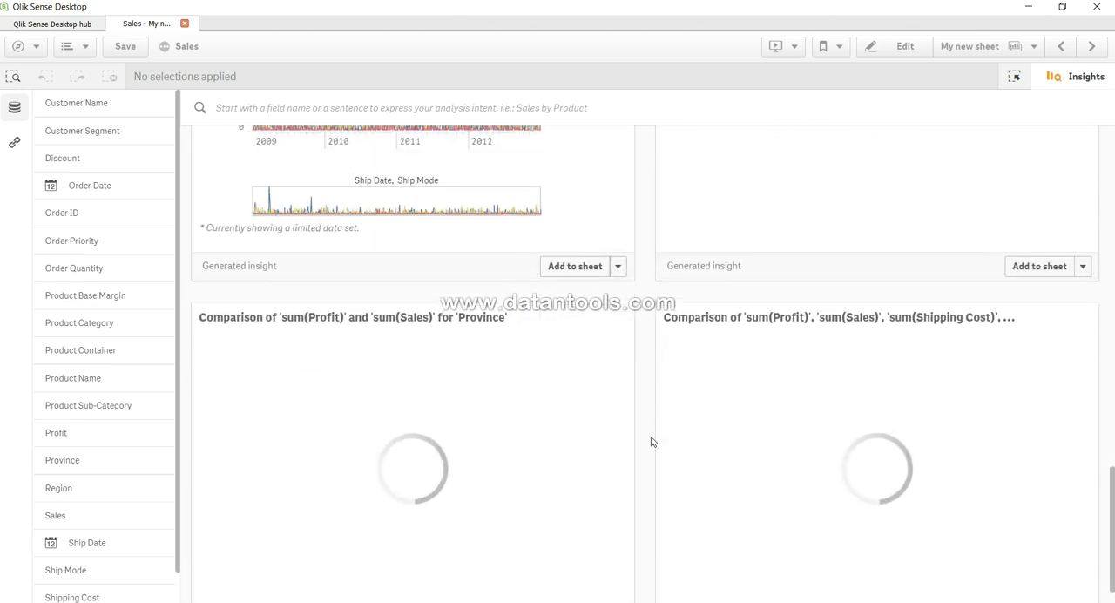
scroll(650, 442, "up", 10)
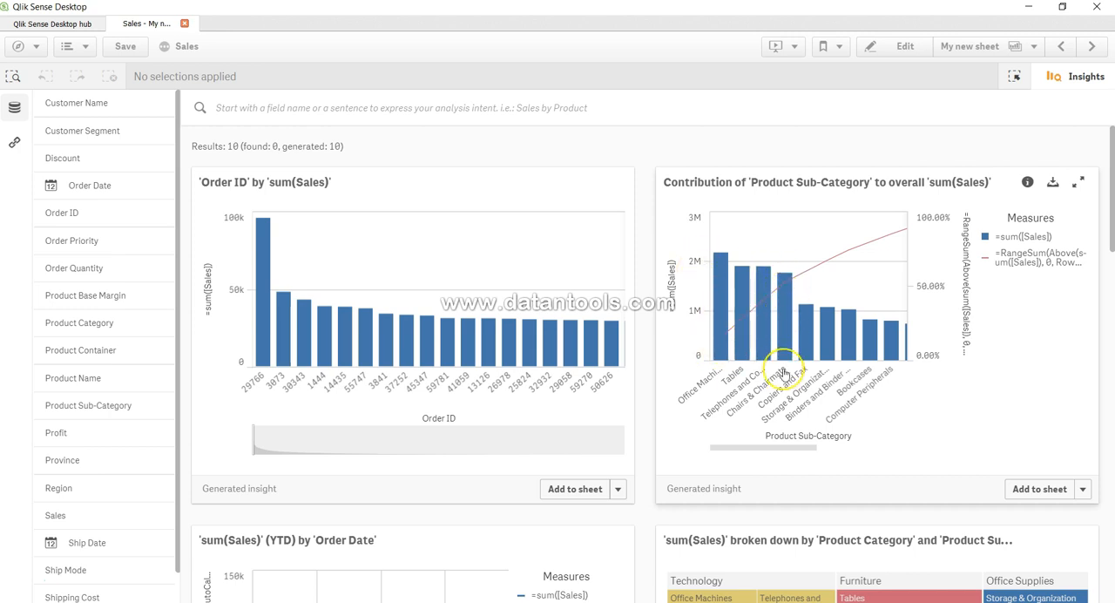
- Examine the generated charts, from the sales breakdowns by order date, category and province to the profit and sales comparisons
scroll(784, 373, "down", 5)
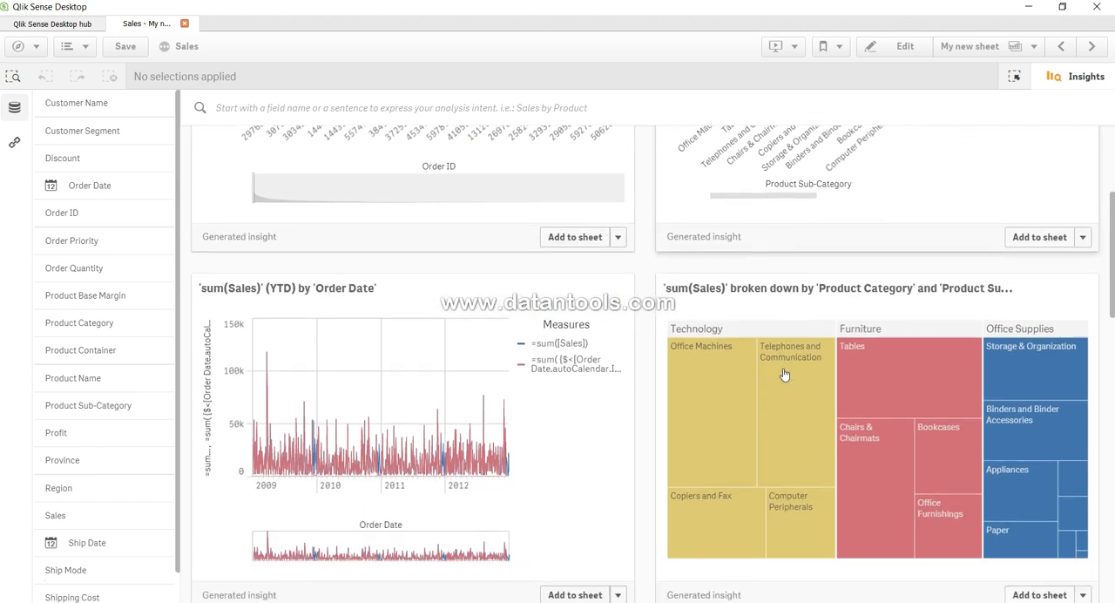
scroll(784, 372, "down", 1)
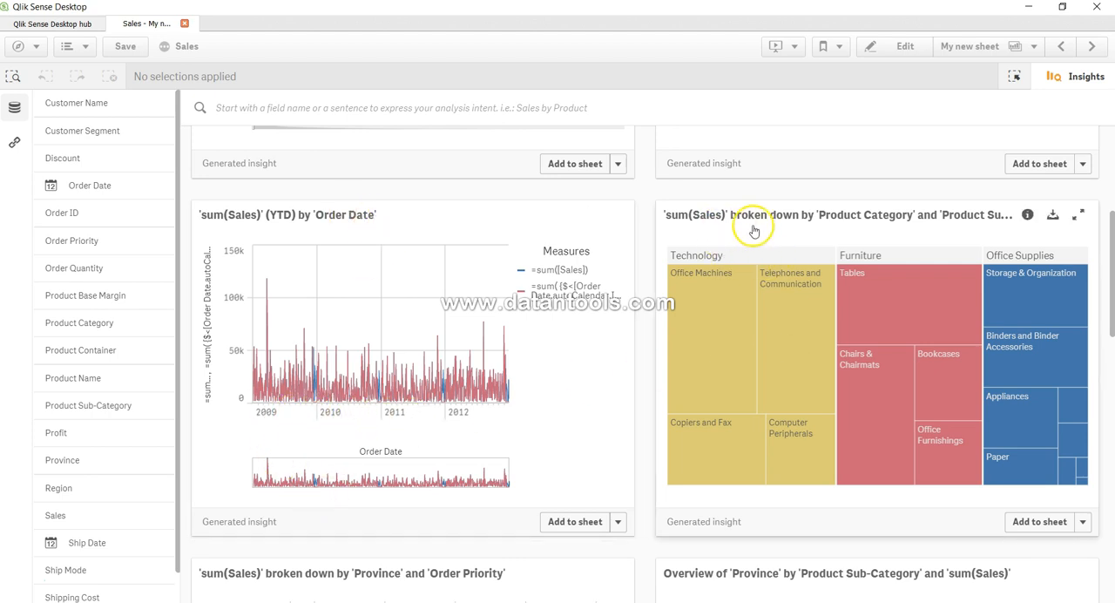
scroll(851, 236, "down", 4)
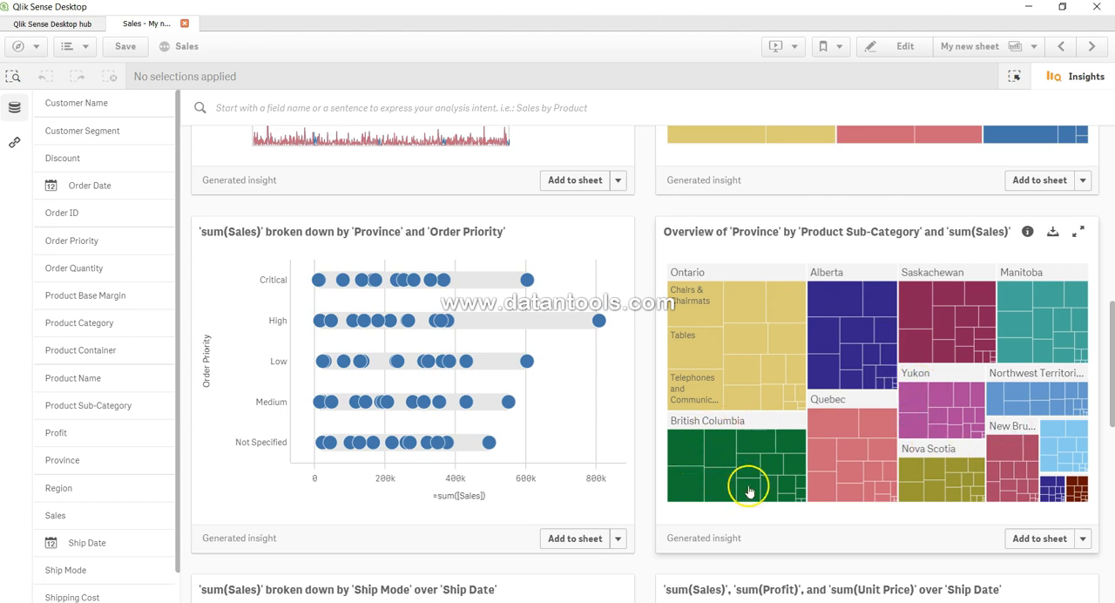
scroll(745, 514, "down", 1)
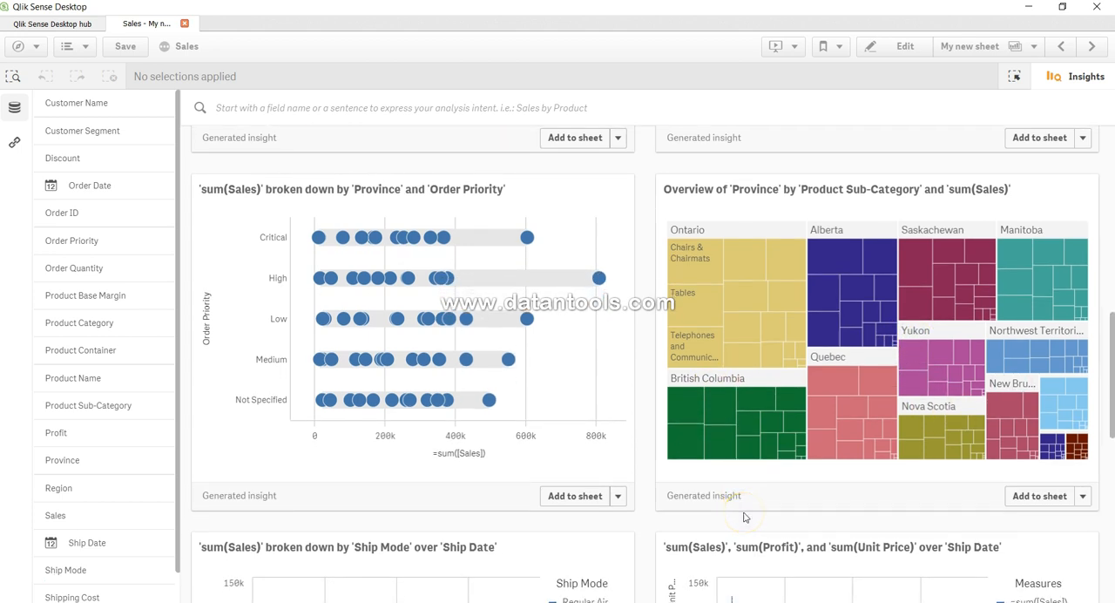
scroll(745, 518, "down", 3)
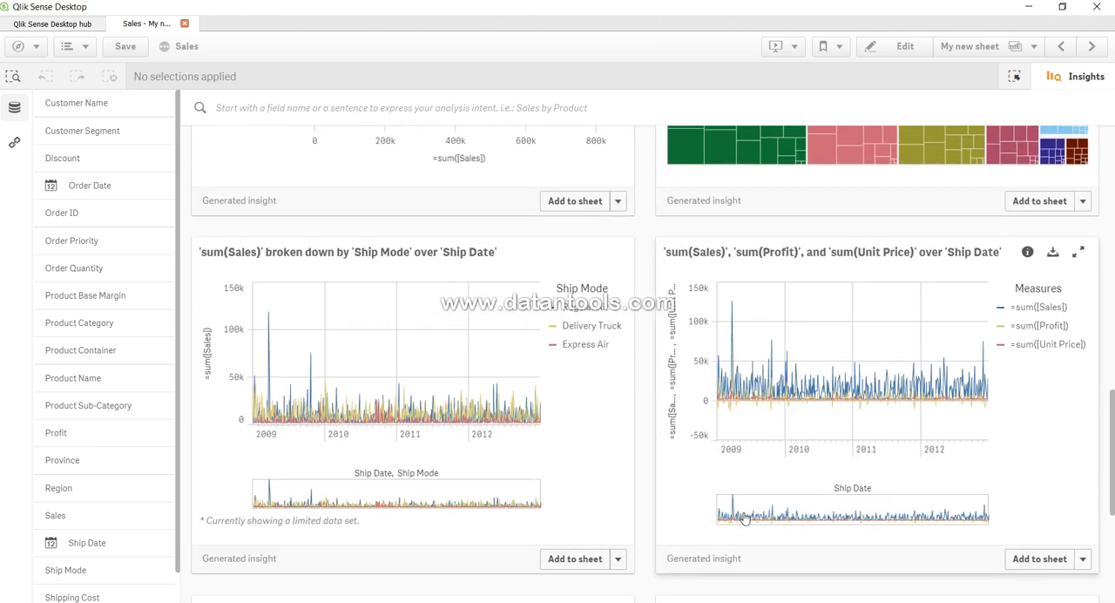
scroll(744, 518, "down", 2)
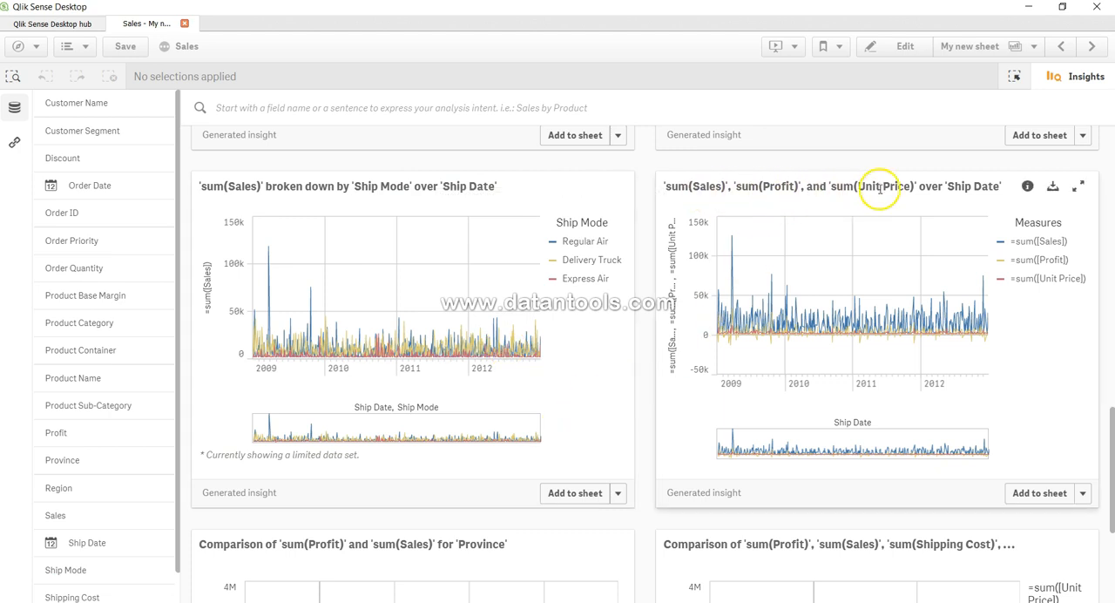
scroll(847, 498, "down", 3)
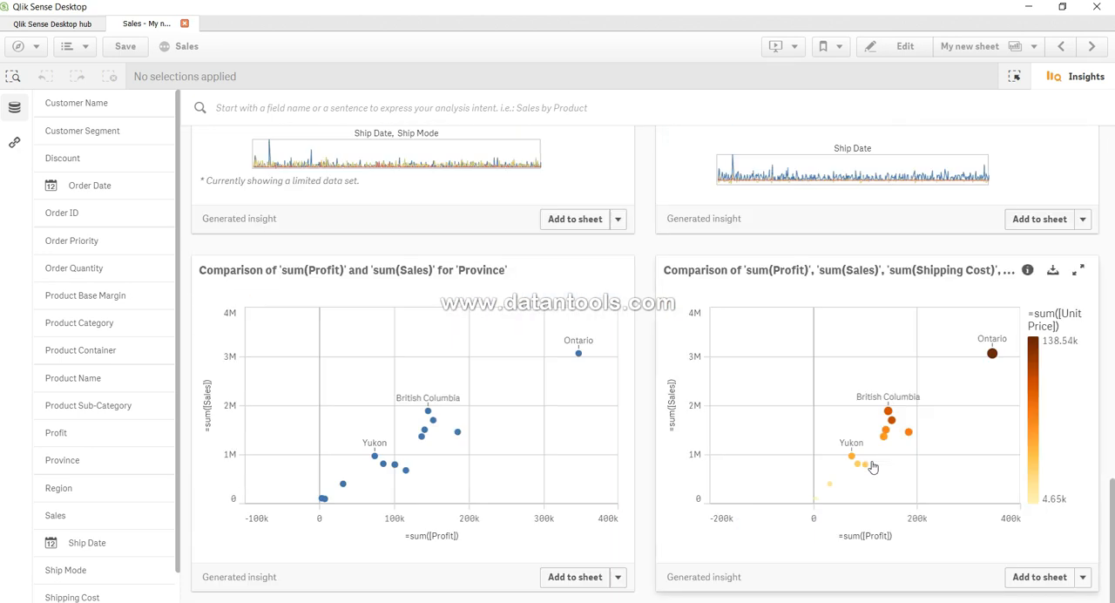
scroll(872, 467, "up", 15)
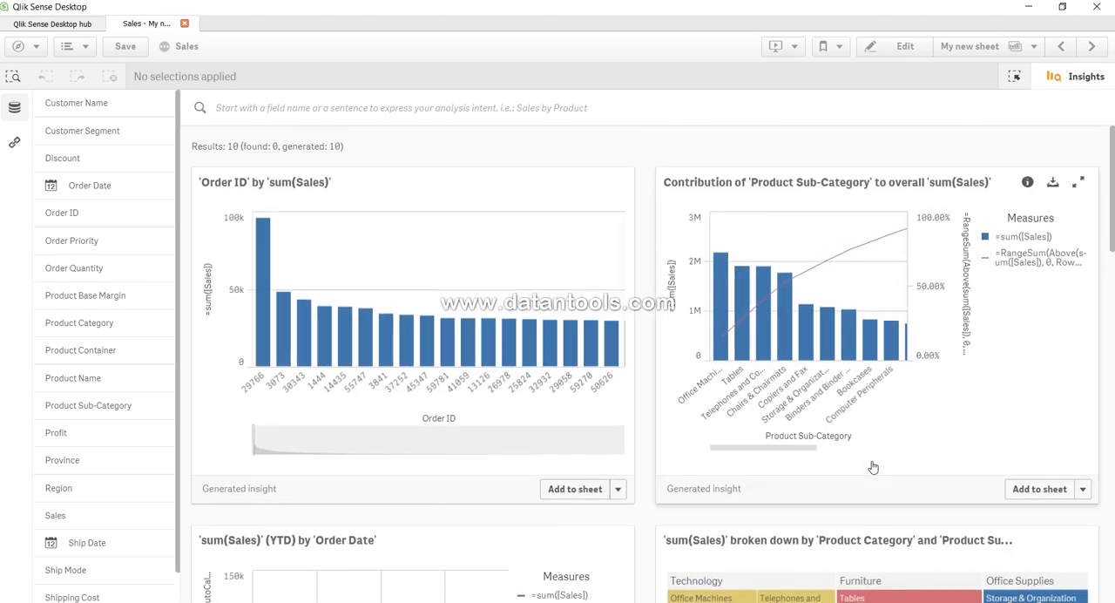
- Check the sheet destinations offered for adding the chart of sales by Ship Mode over Ship Date
scroll(872, 468, "down", 15)
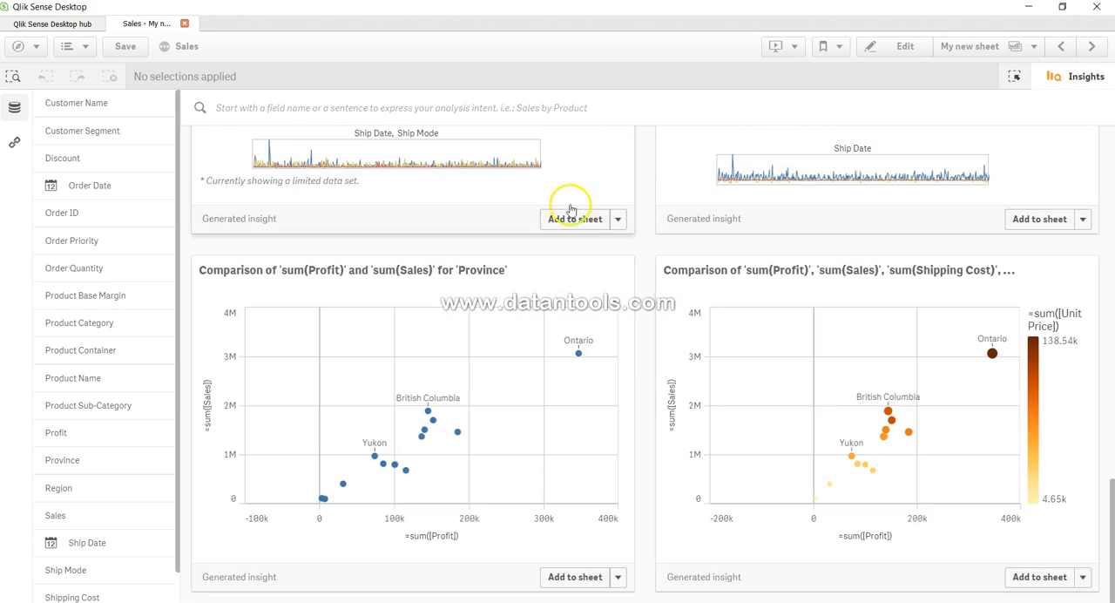
left_click(619, 222)
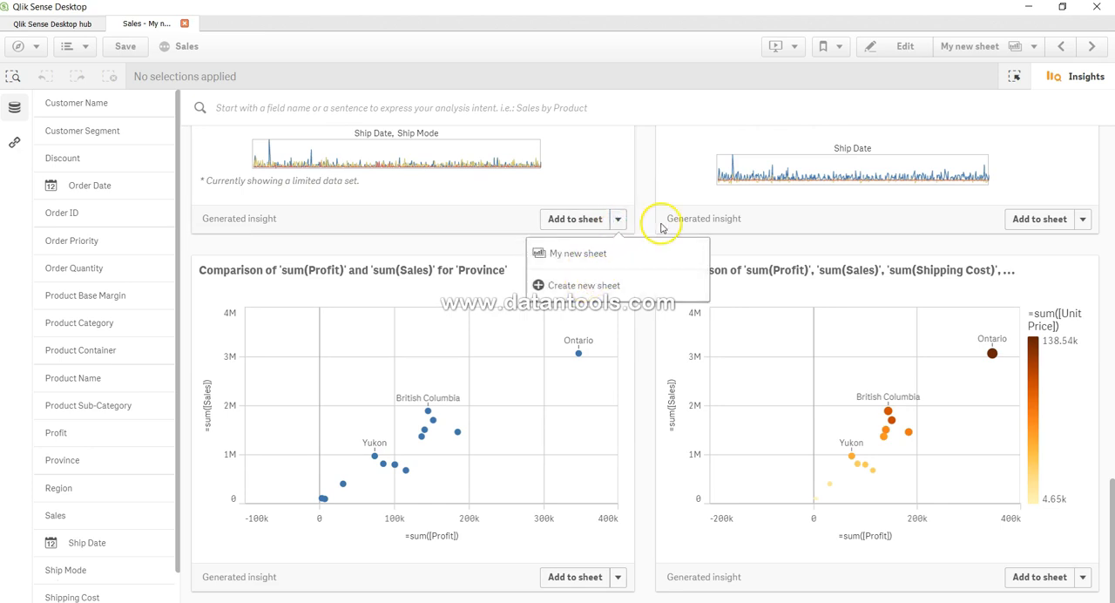
left_click(641, 213)
- Look at the selections tool's dimension lists again and go back to the Insights view
scroll(642, 214, "up", 4)
scroll(640, 214, "up", 5)
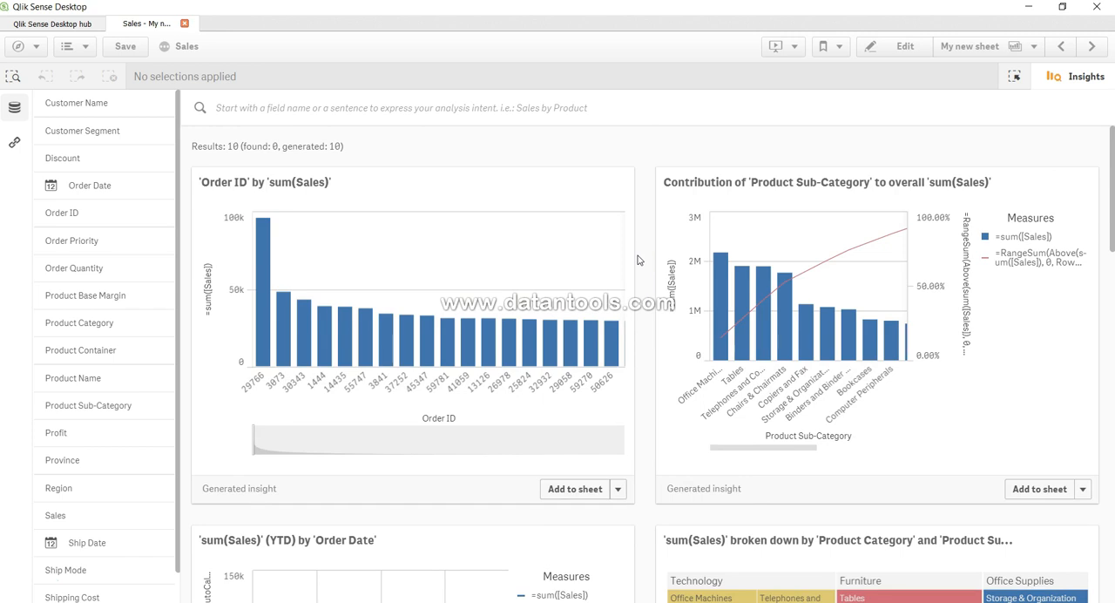
left_click(1014, 77)
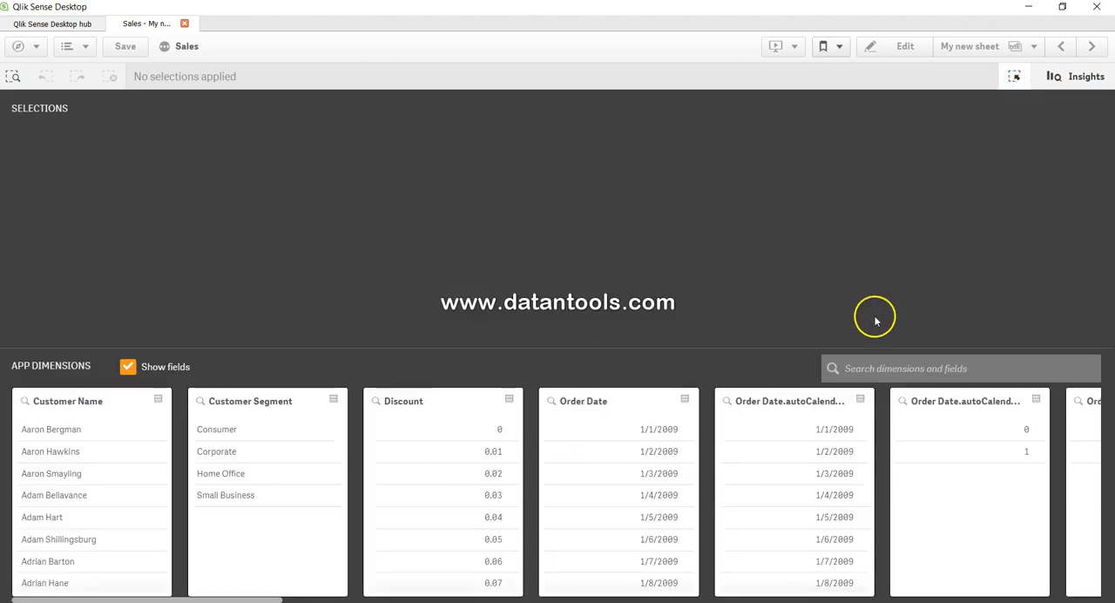
left_click(1080, 78)
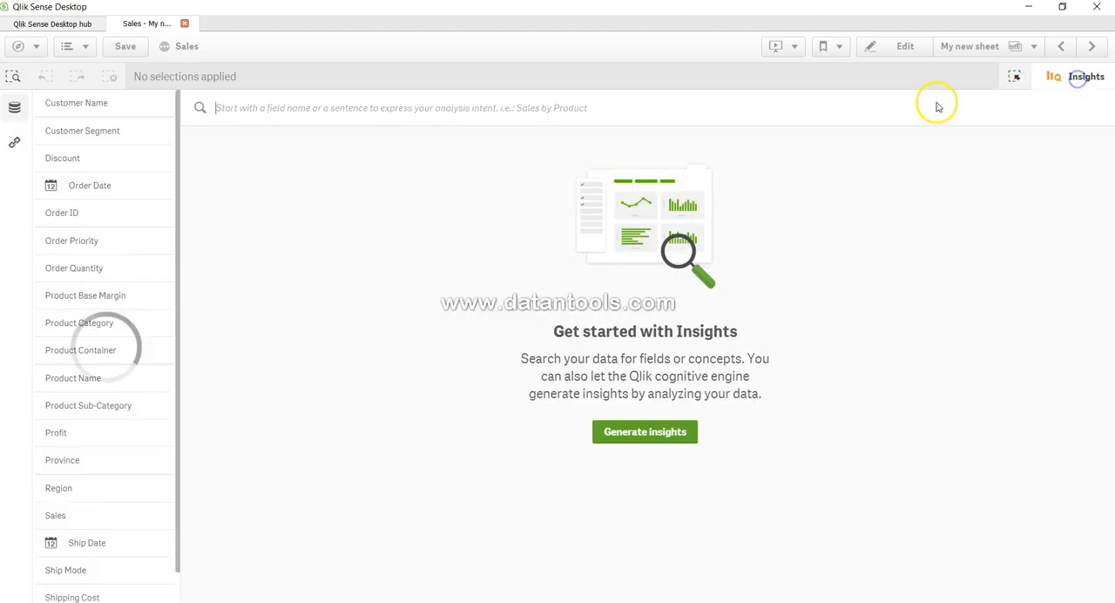